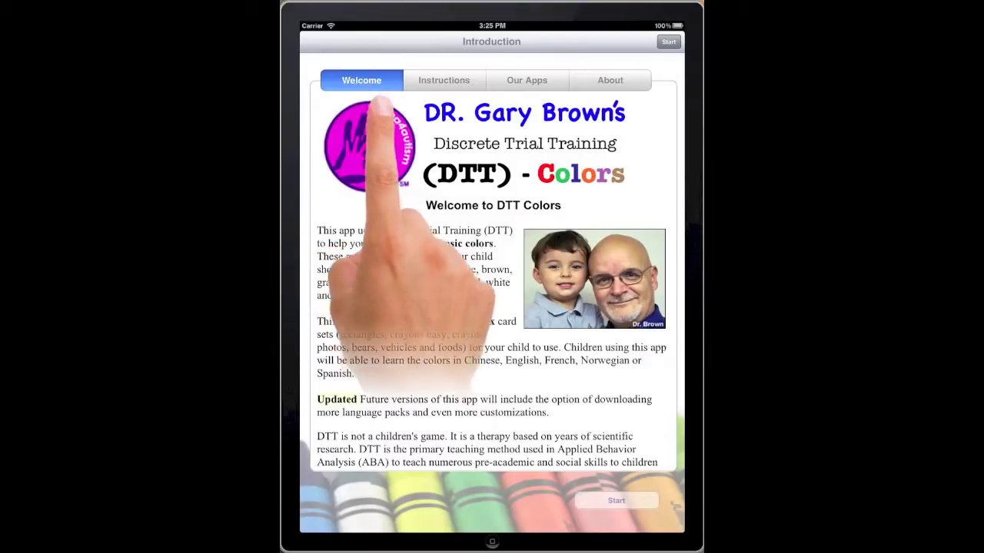
Step: Look through the Instructions, Our Apps and About pages, then go to the session Settings
left_click(443, 82)
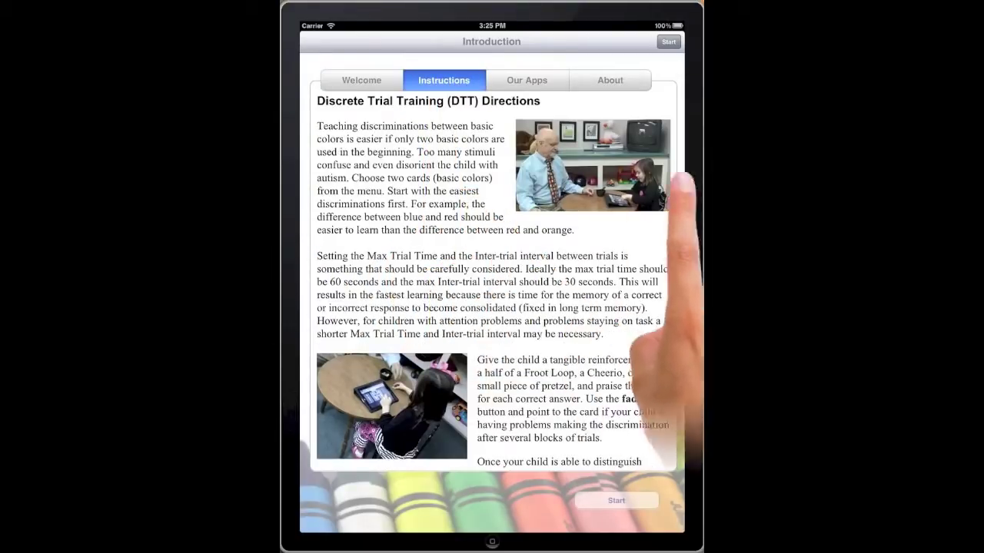
left_click(536, 81)
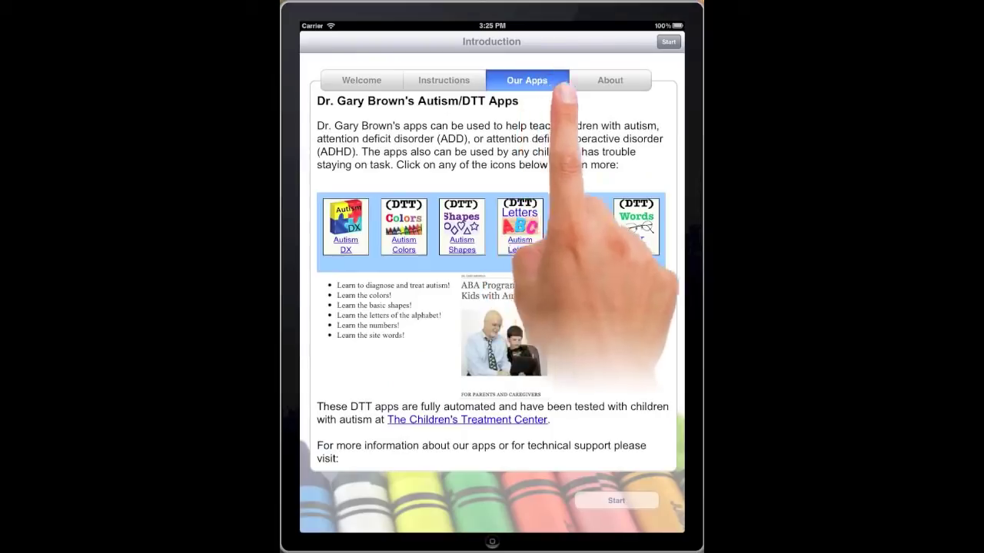
left_click(615, 80)
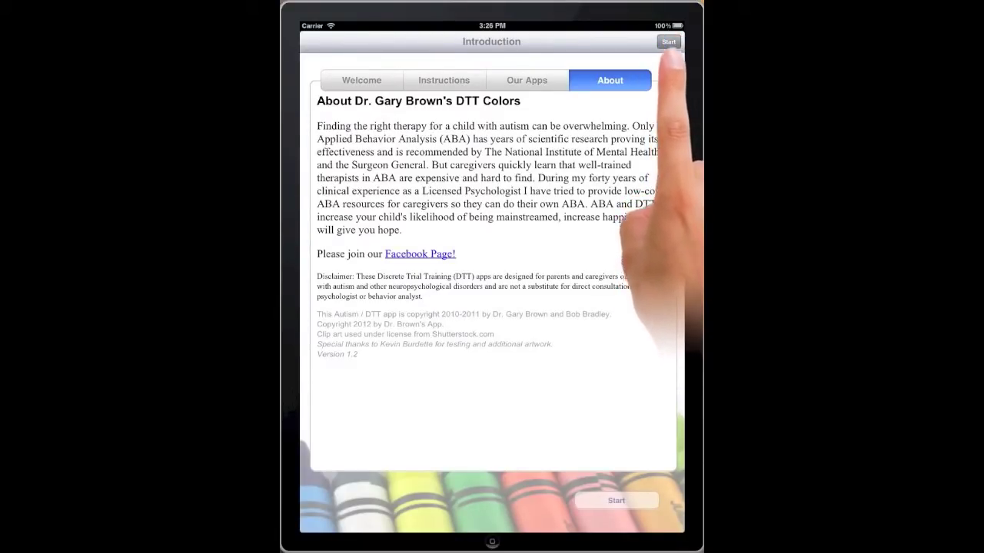
left_click(669, 42)
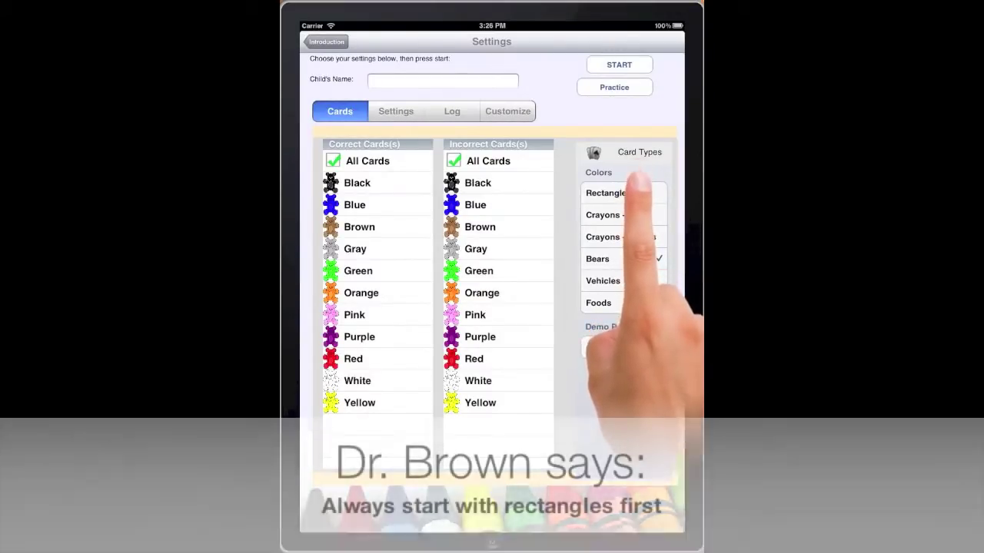
Step: Try each card type from Rectangles to Foods, then settle on Rectangles
left_click(638, 193)
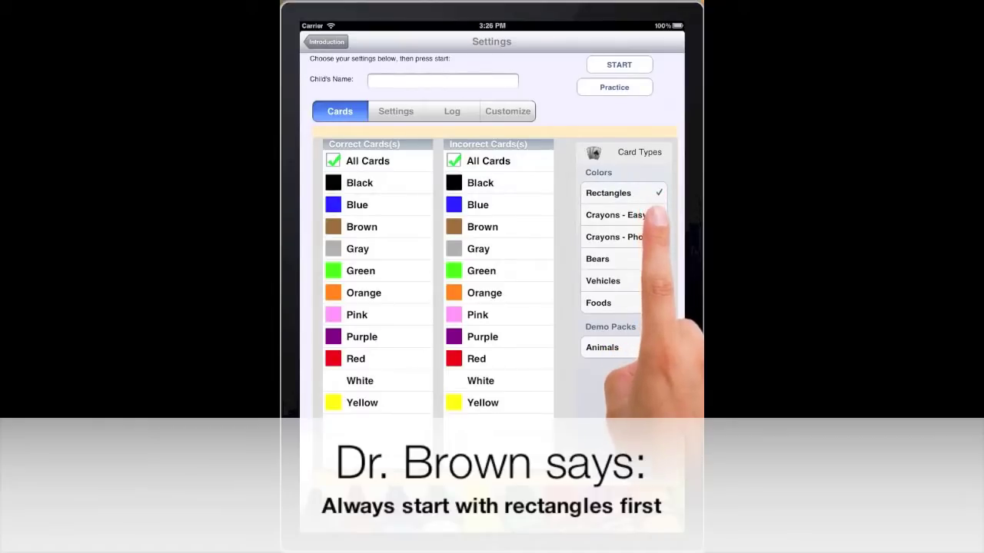
left_click(657, 215)
left_click(658, 237)
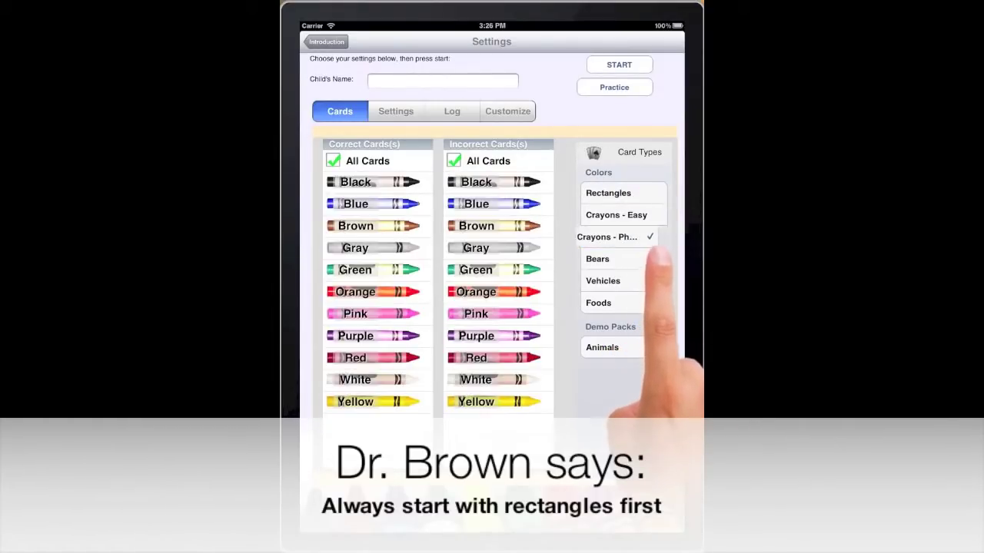
left_click(657, 260)
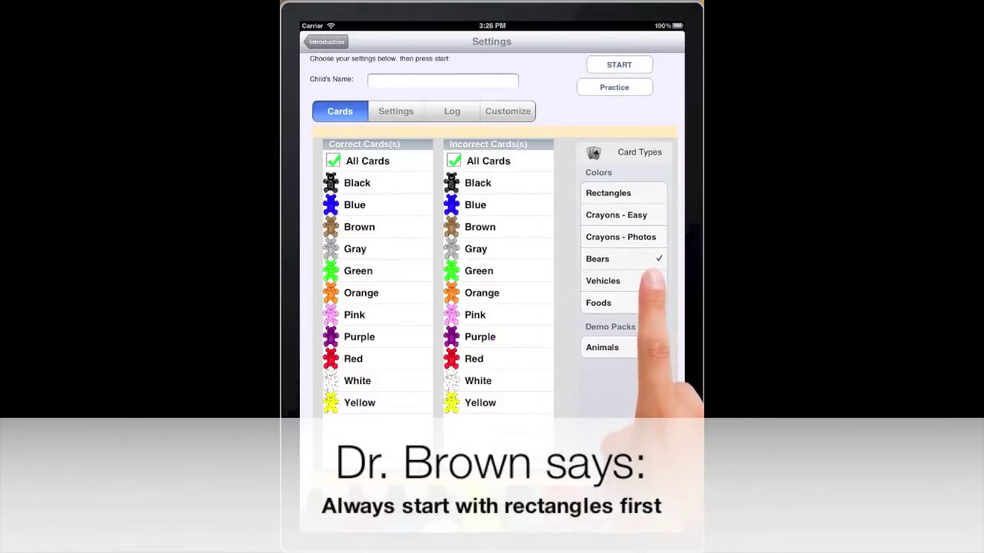
left_click(657, 281)
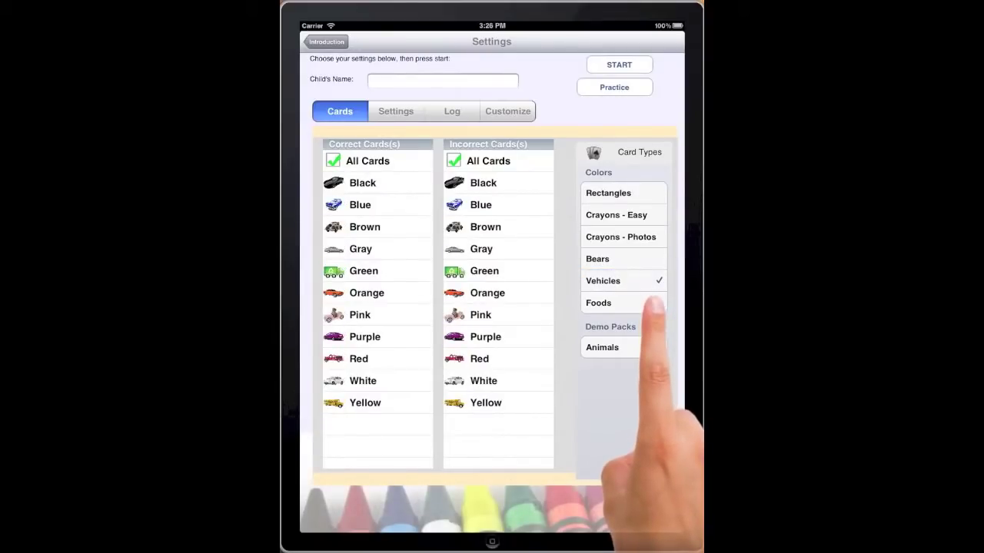
left_click(655, 302)
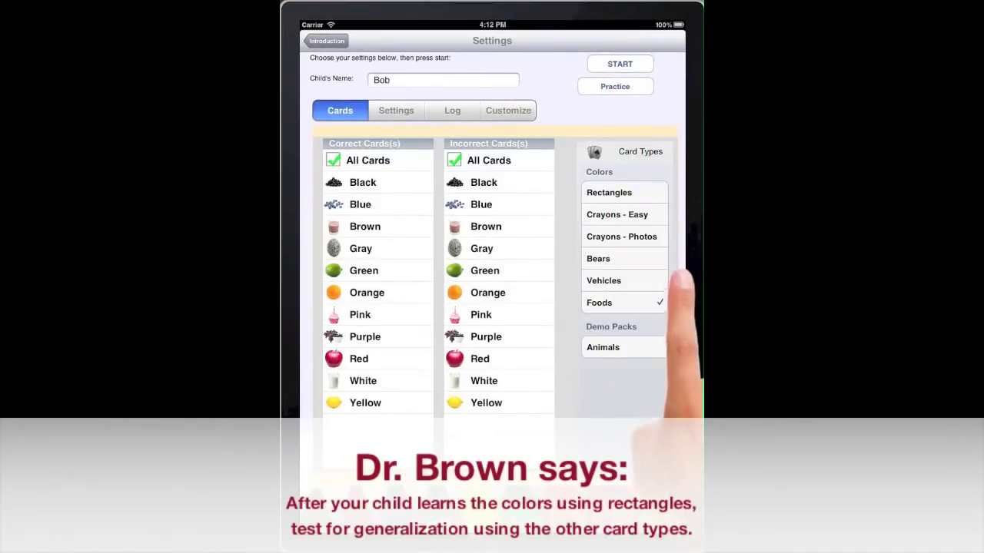
left_click(652, 193)
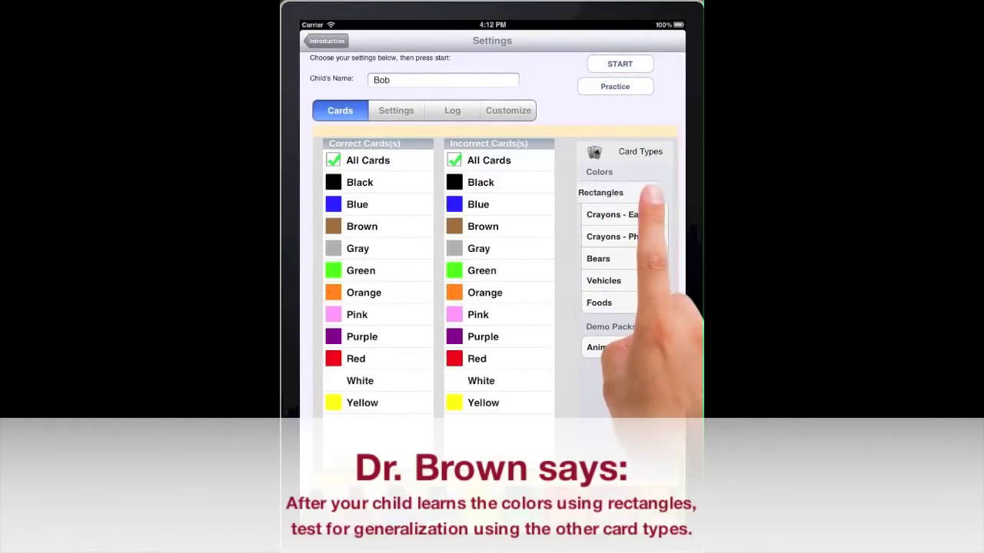
left_click(624, 86)
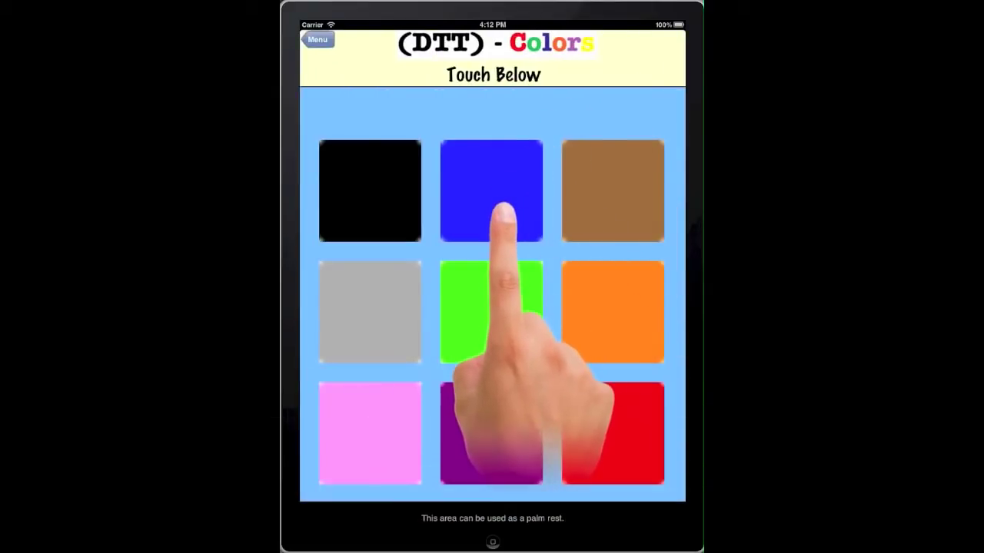
left_click(499, 206)
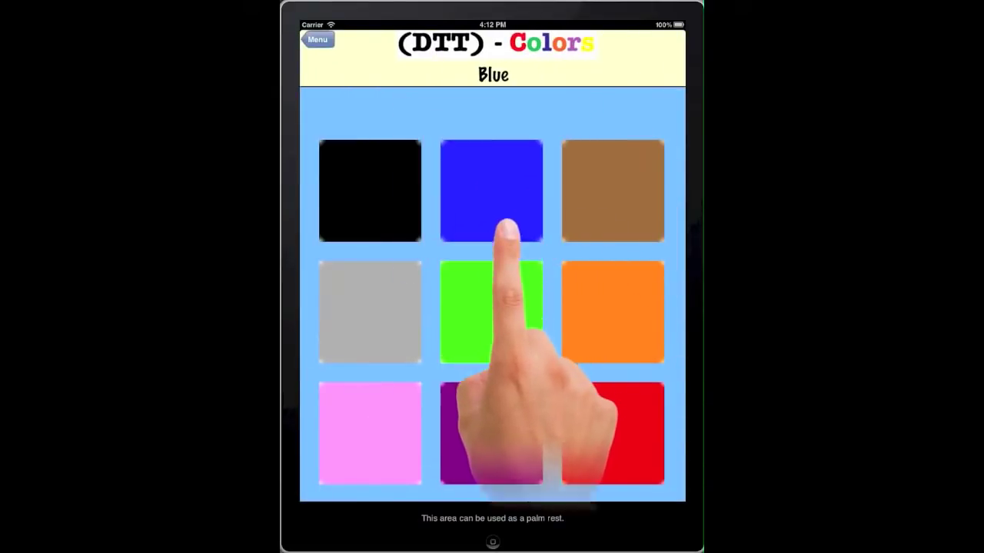
left_click(627, 308)
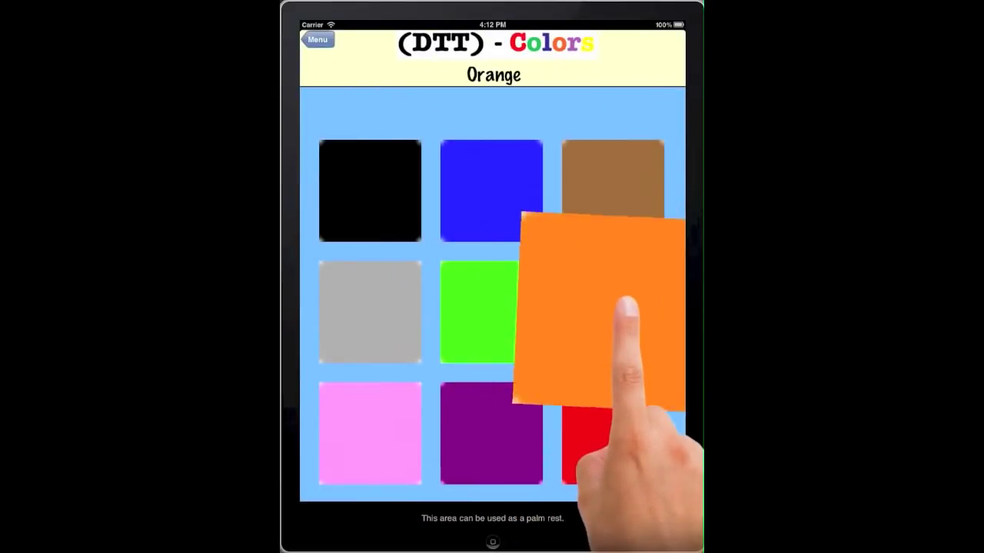
left_click(494, 415)
left_click_drag(562, 417, 520, 253)
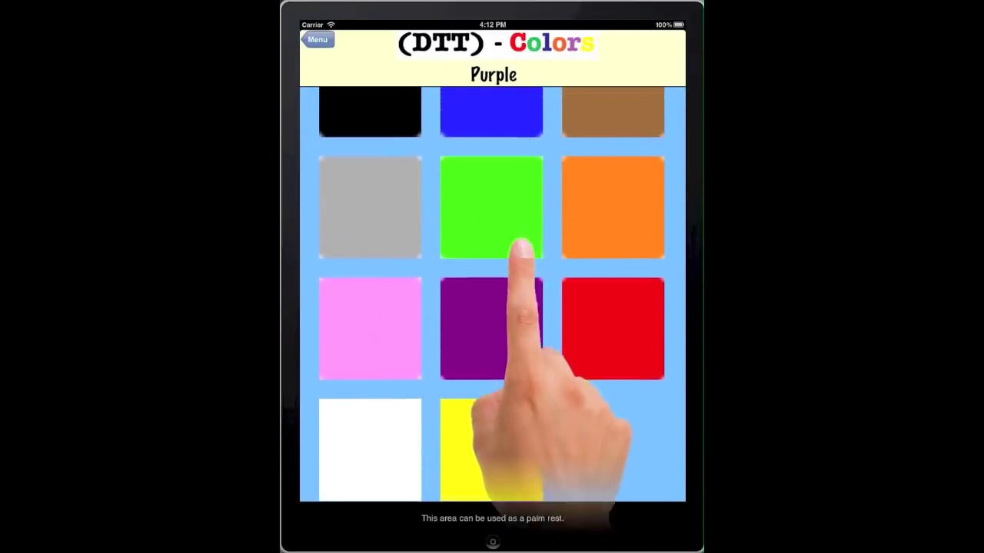
left_click(484, 475)
left_click(382, 352)
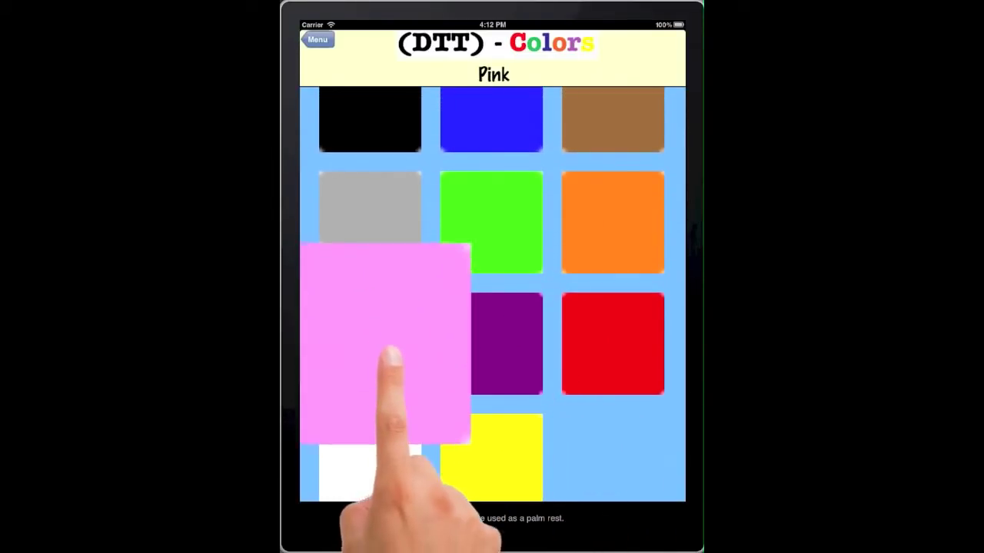
left_click(575, 232)
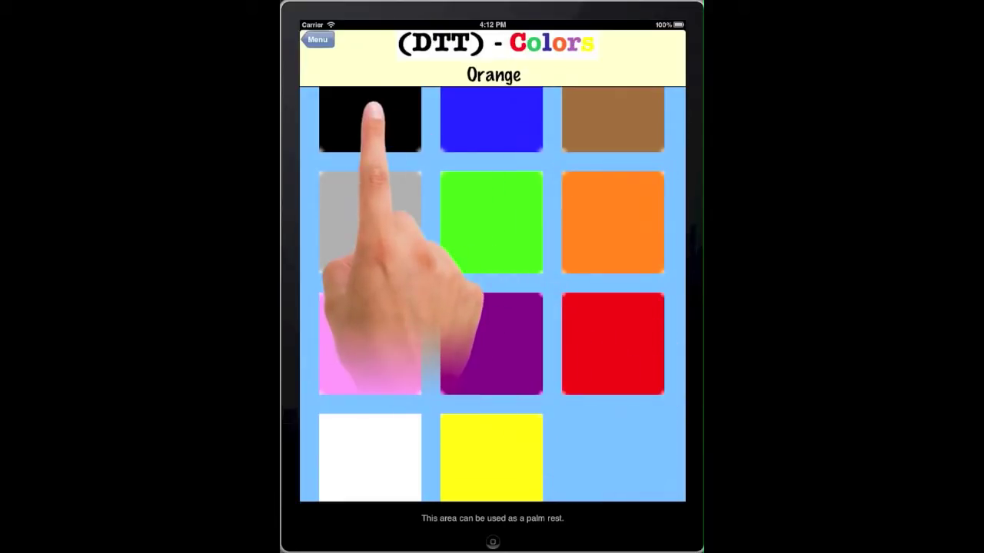
left_click(370, 104)
left_click(318, 39)
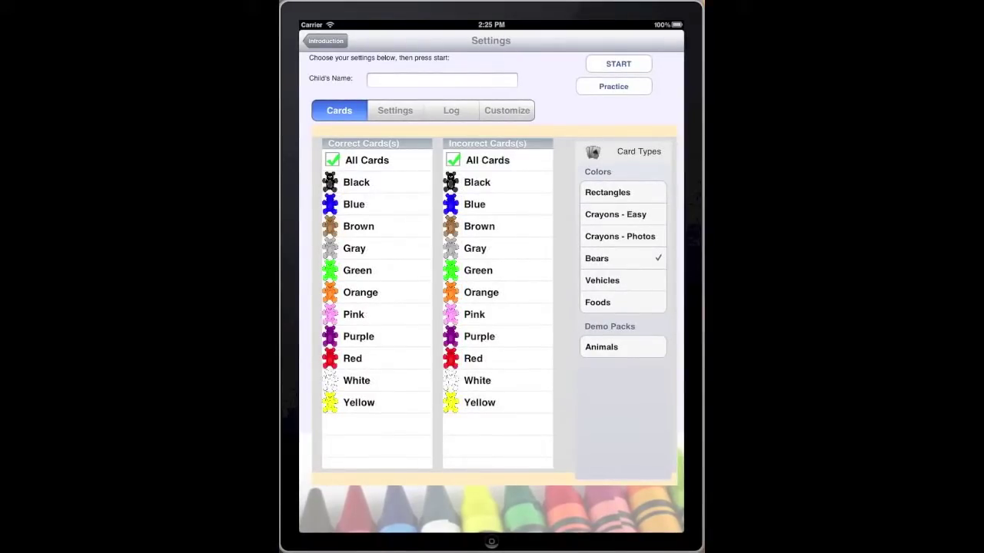
Step: Enter Bob as the child's name and keep Rectangles as the card type
left_click(394, 80)
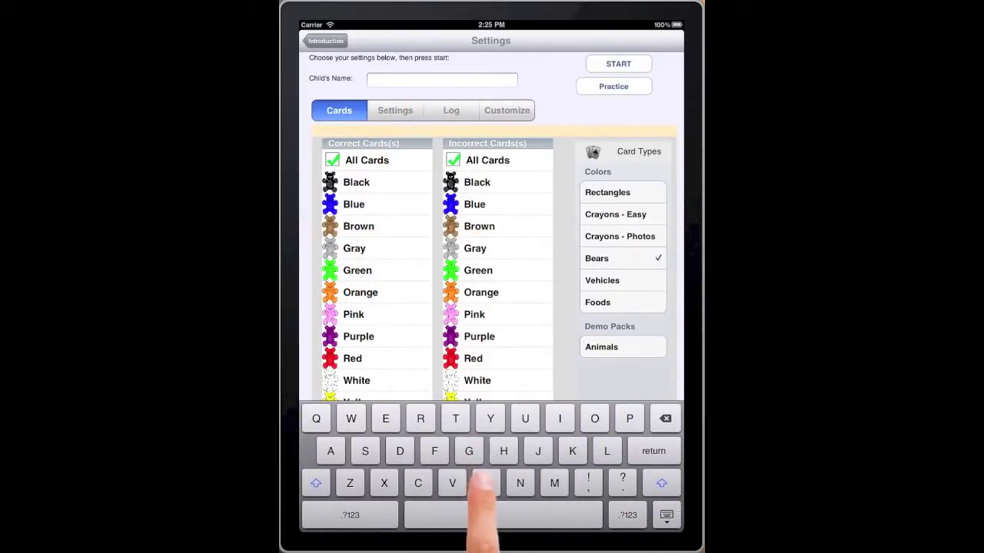
type("Bob")
left_click(666, 515)
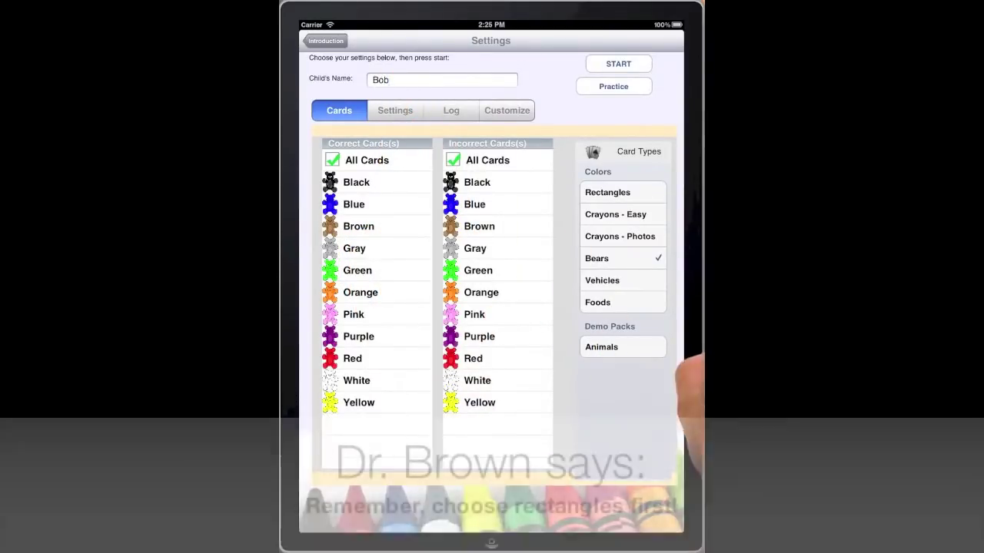
left_click(663, 192)
left_click(645, 190)
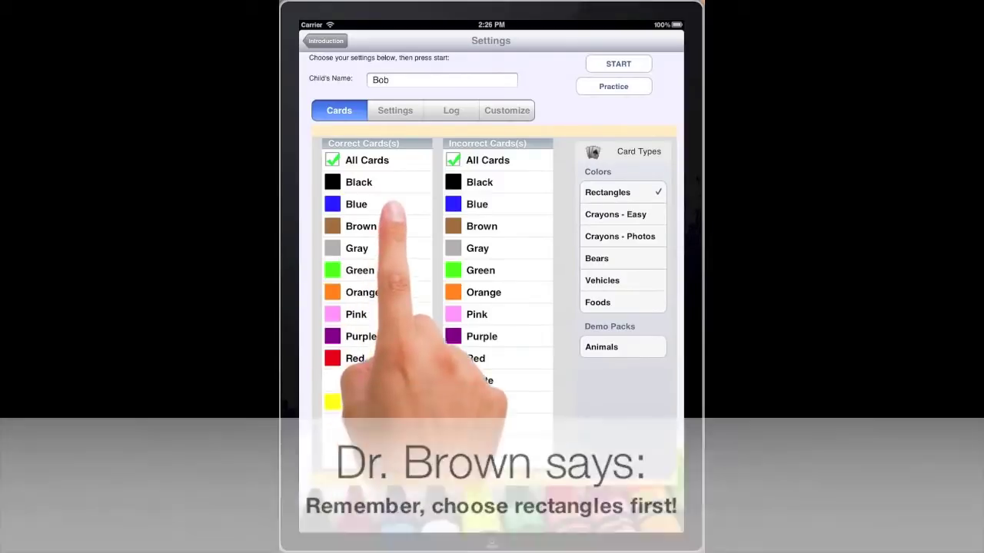
Step: Tick Blue and Red under both Correct Cards and Incorrect Cards
left_click(398, 202)
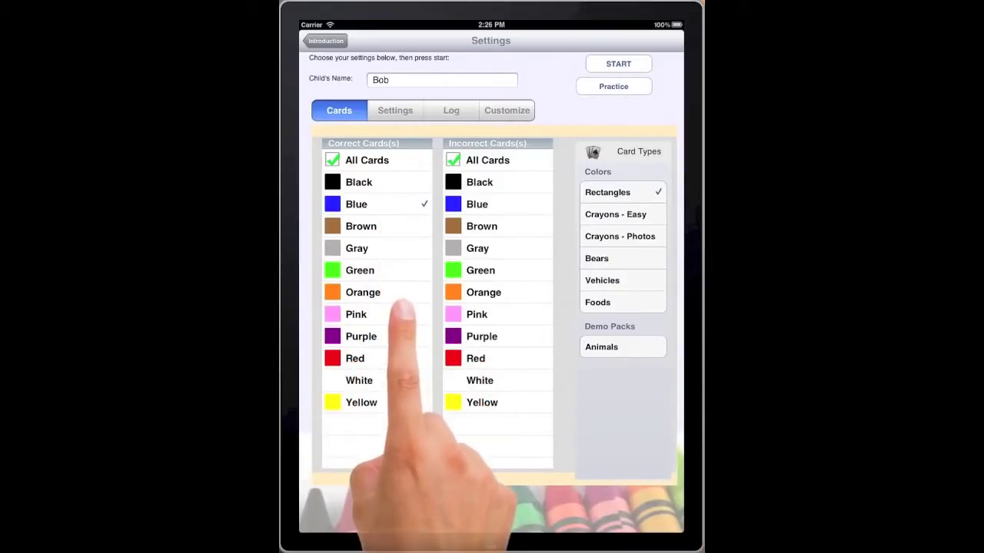
left_click(395, 358)
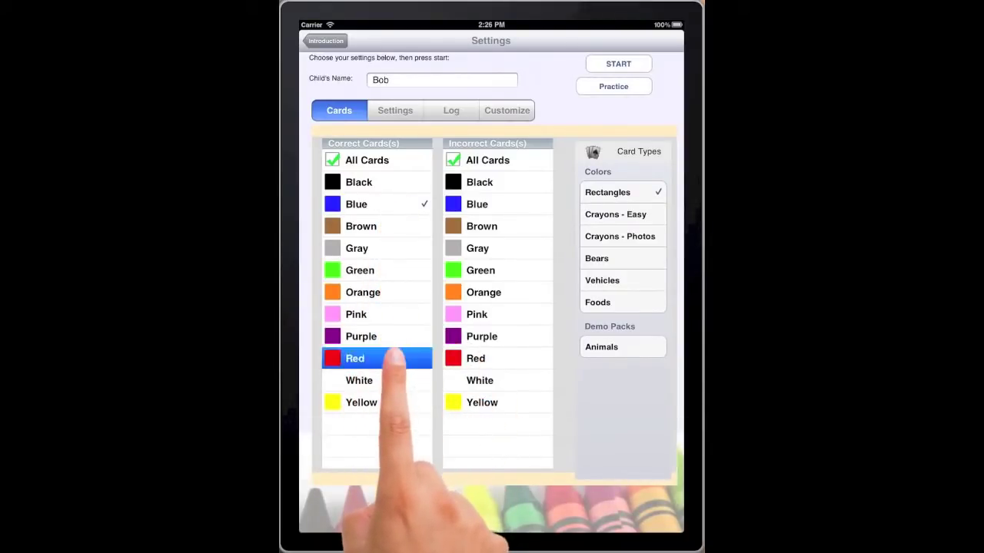
left_click(516, 358)
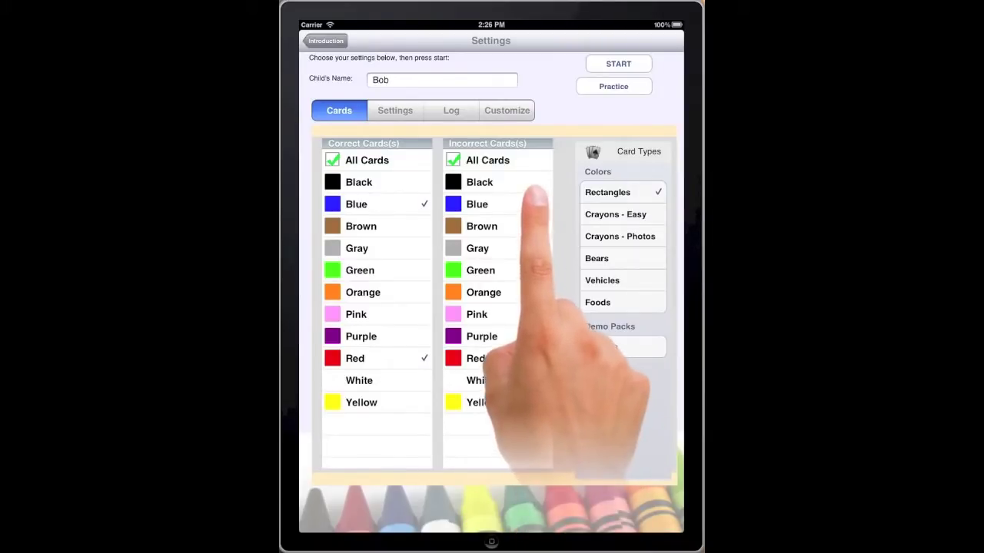
left_click(542, 204)
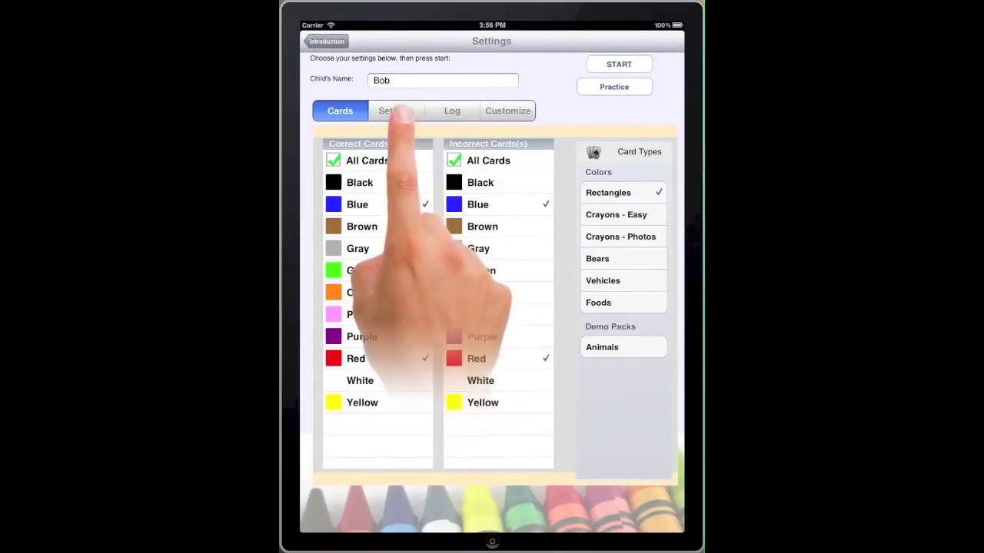
Step: On the Settings tab, set the inter-trial interval to 5 and cards per trial to 2
left_click(396, 110)
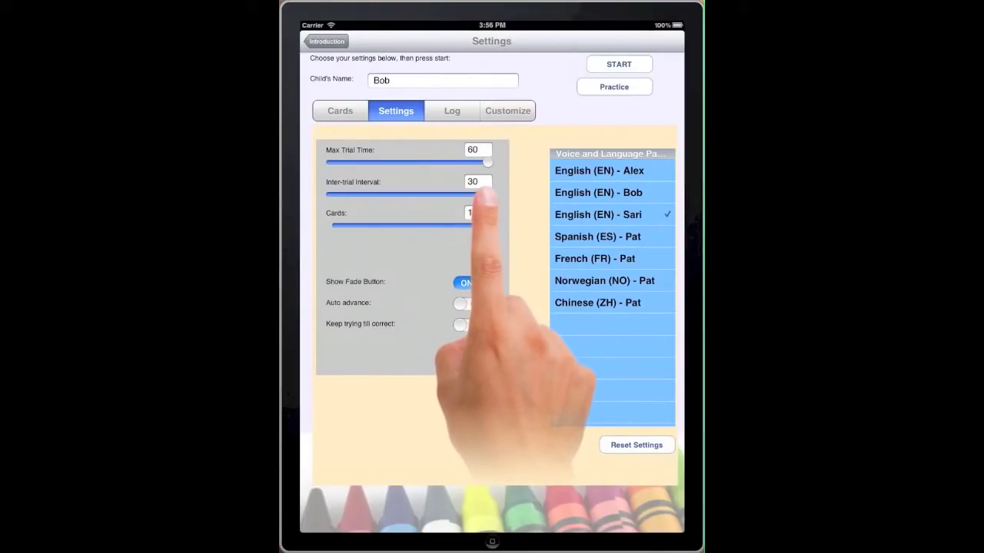
left_click_drag(488, 194, 360, 194)
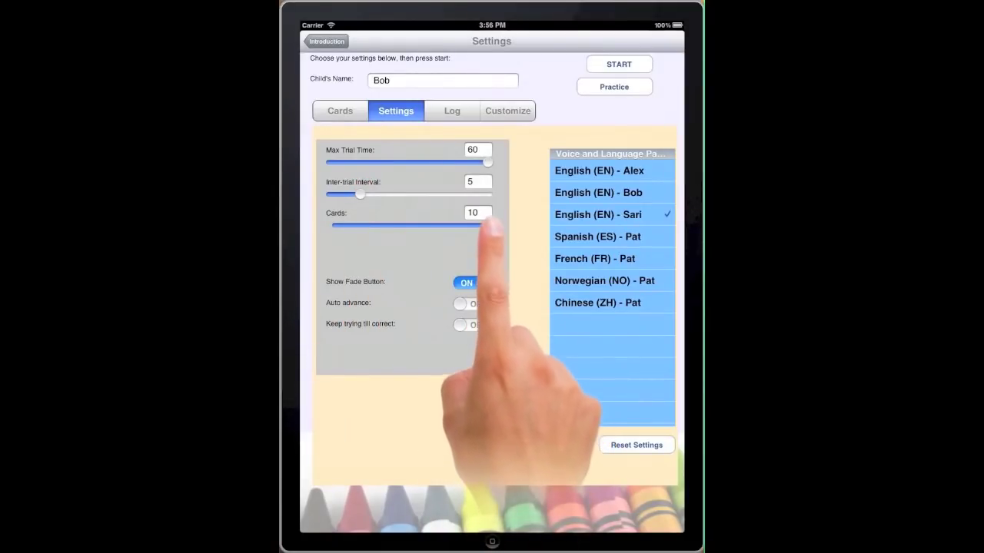
left_click_drag(489, 223, 354, 224)
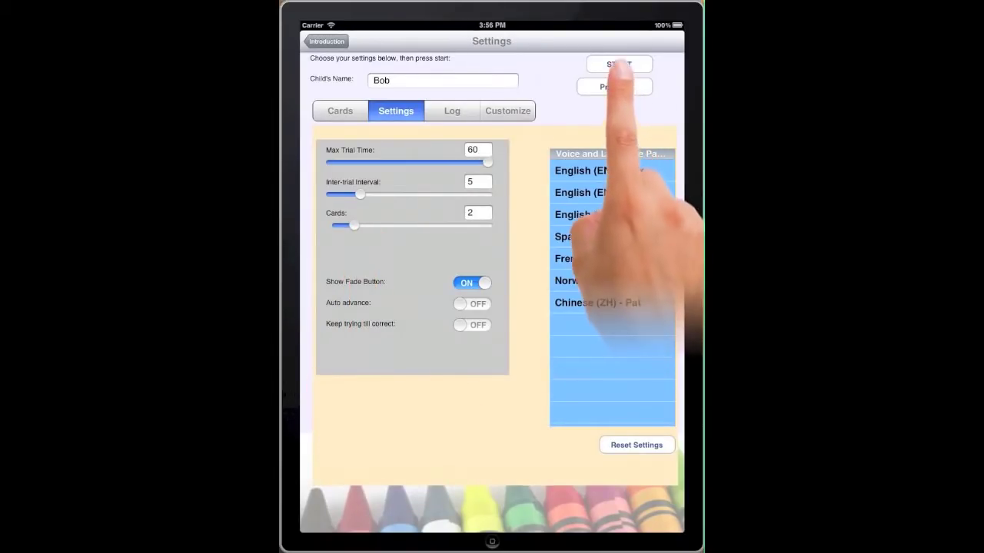
Step: Run the 10-trial Red and Blue block to its 7 of 10 (70%) score
left_click(619, 64)
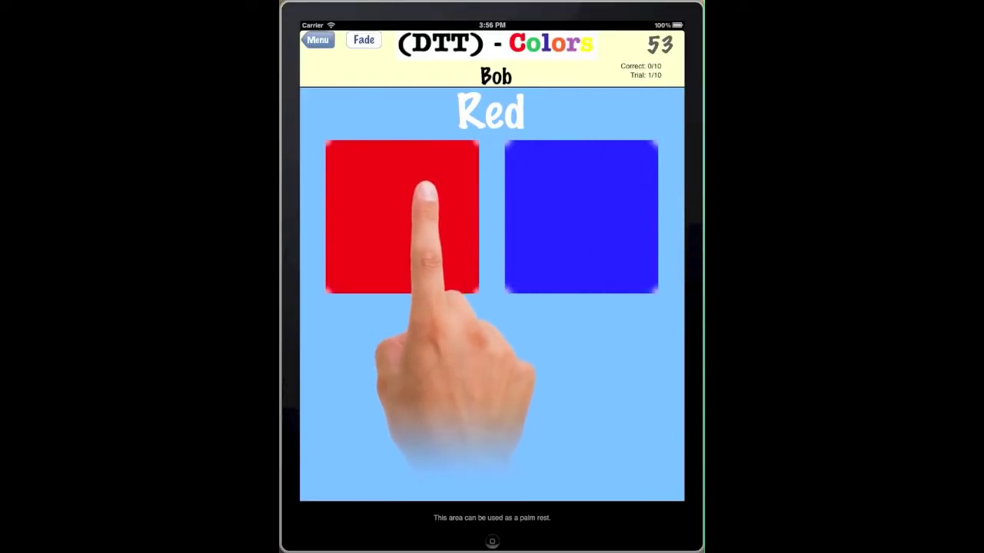
left_click(419, 196)
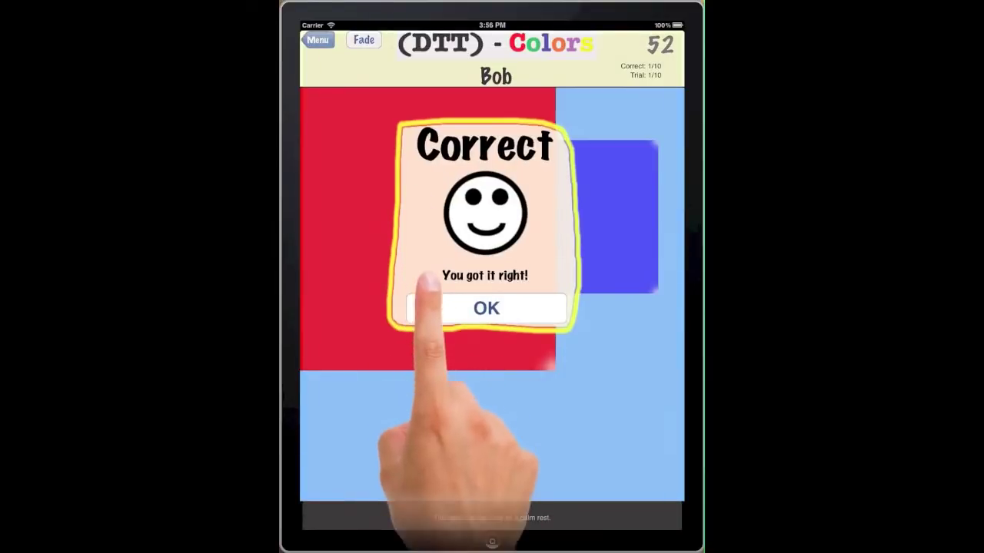
left_click(492, 309)
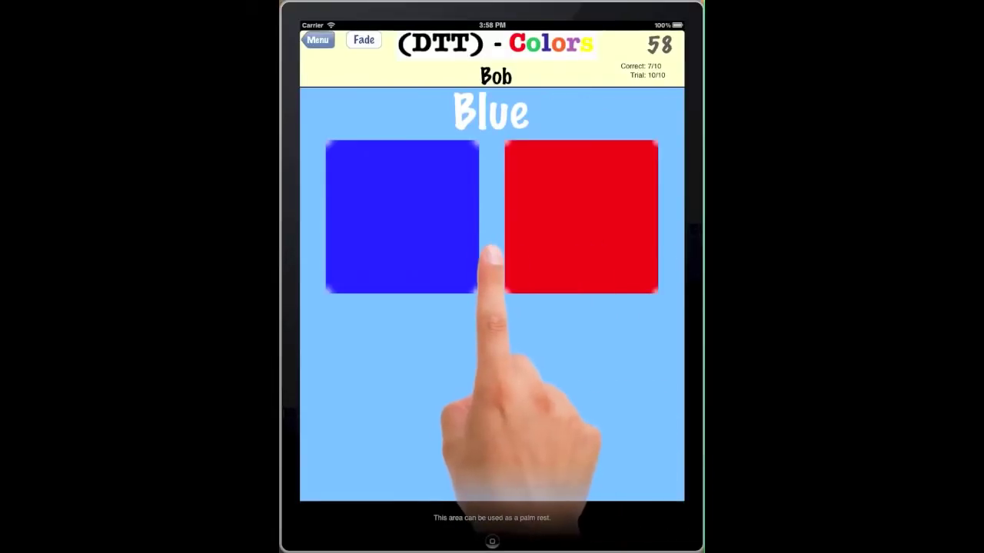
left_click(548, 240)
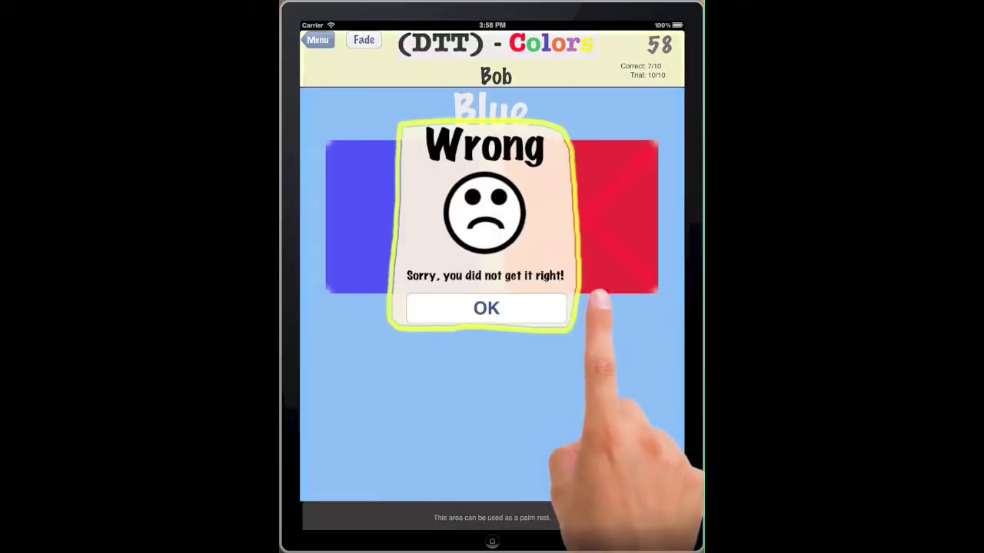
left_click(499, 308)
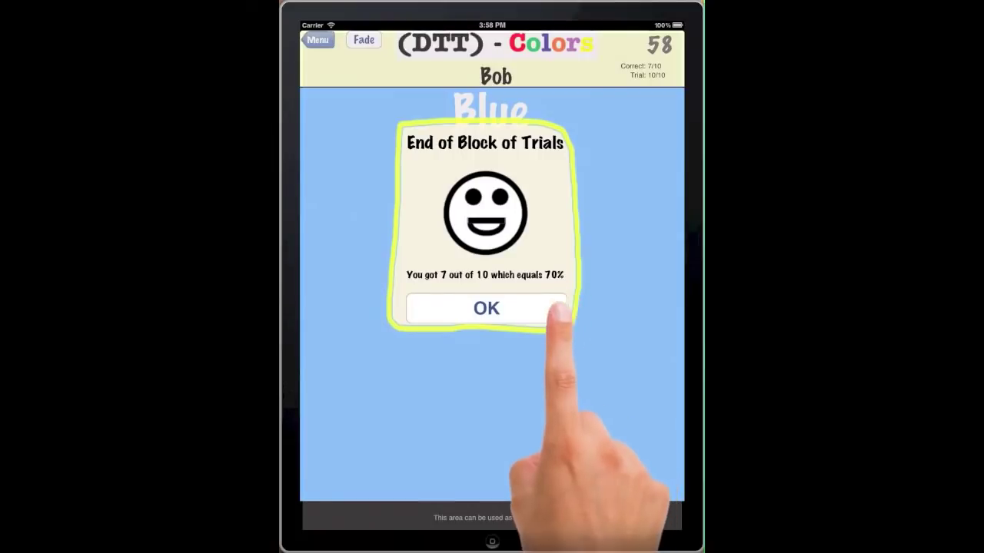
left_click(484, 308)
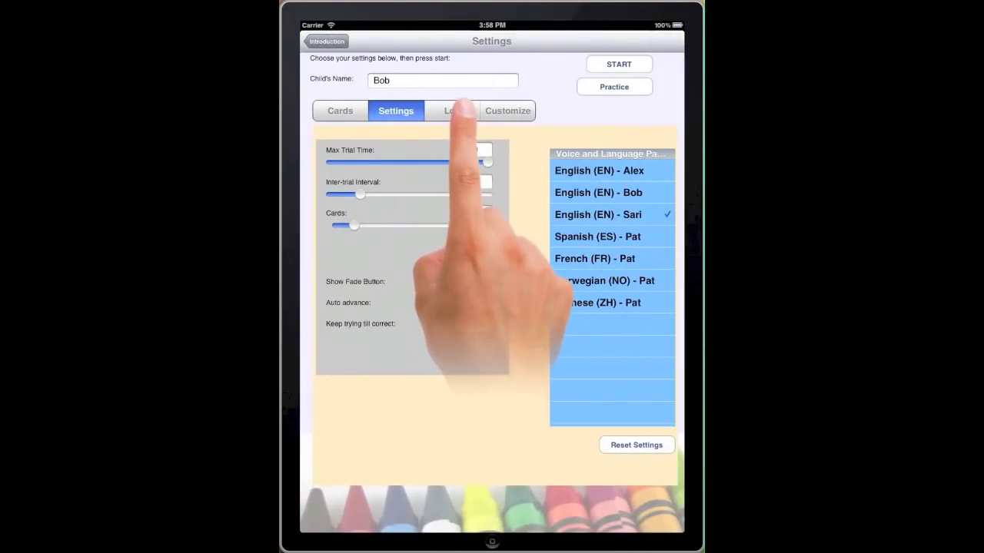
left_click(457, 110)
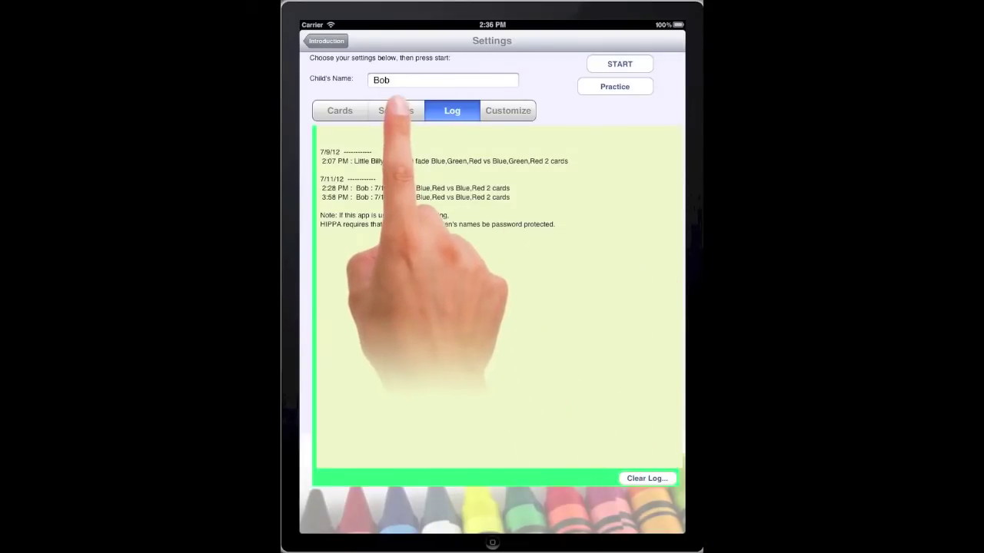
left_click(405, 111)
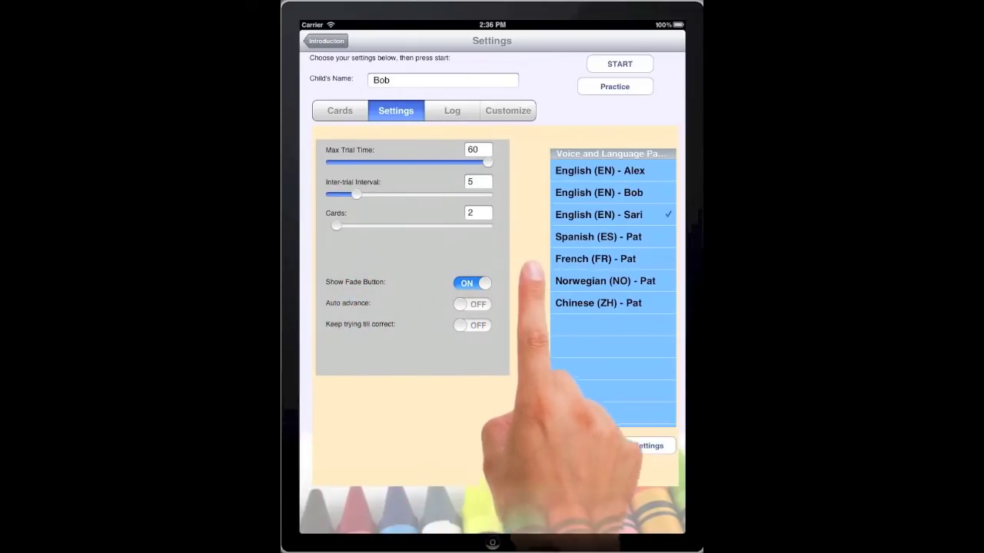
left_click(620, 64)
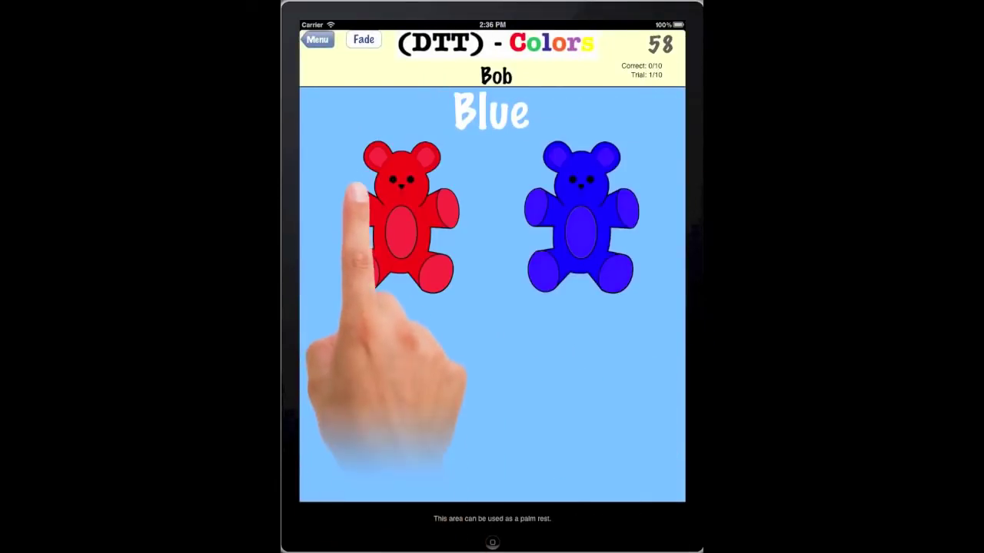
Step: Fade the red bear, answer trial 1's Blue prompt with the blue bear, and dismiss Correct
left_click(364, 38)
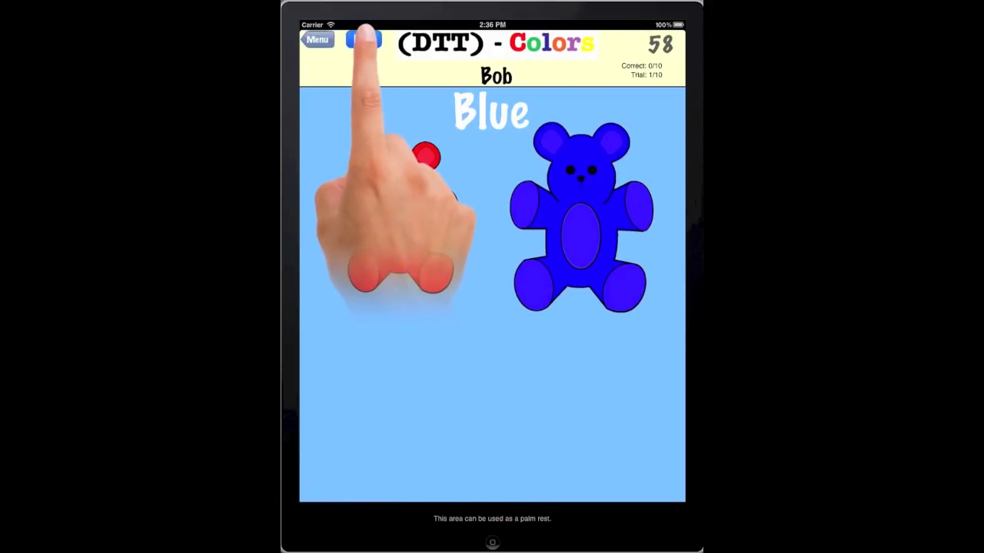
left_click(364, 38)
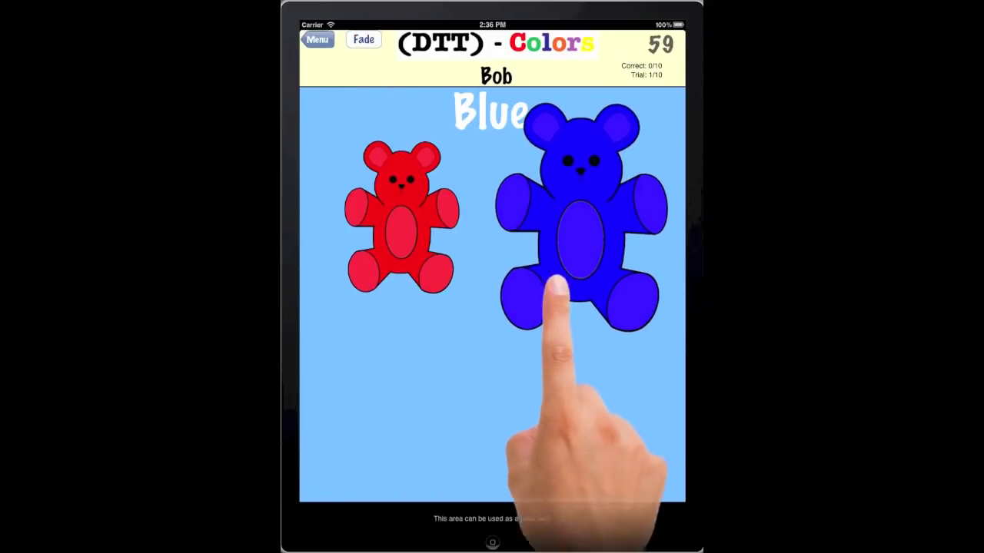
left_click(590, 231)
left_click(487, 308)
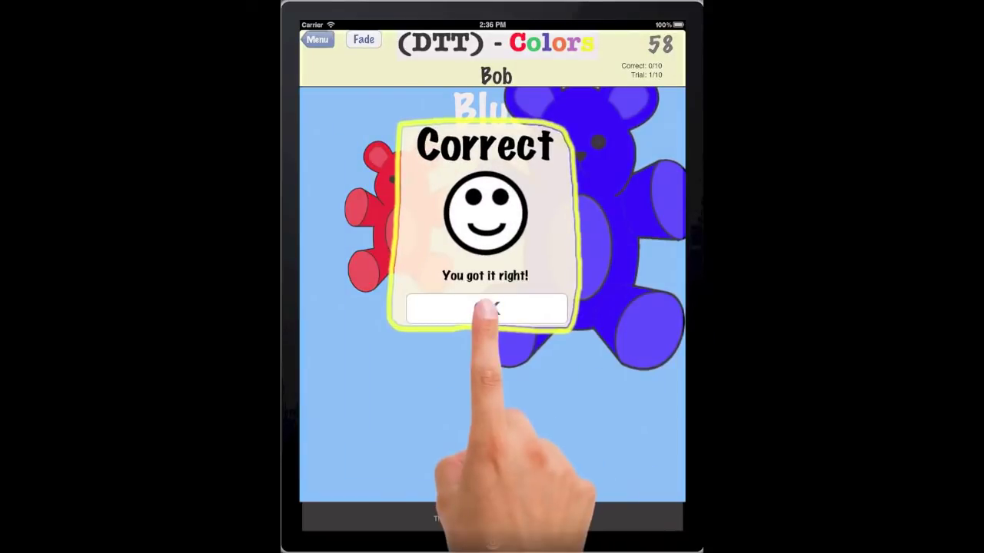